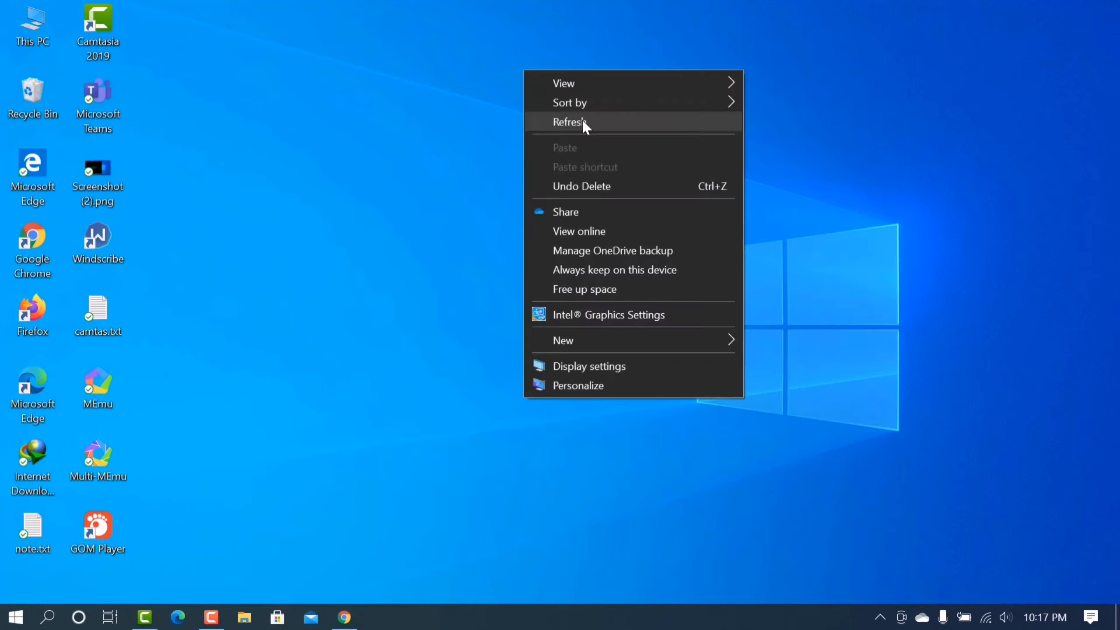
{"action": "left_click", "coordinate": [581, 122]}
{"action": "right_click", "coordinate": [404, 121]}
{"action": "left_click", "coordinate": [473, 170]}
{"action": "right_click", "coordinate": [355, 115]}
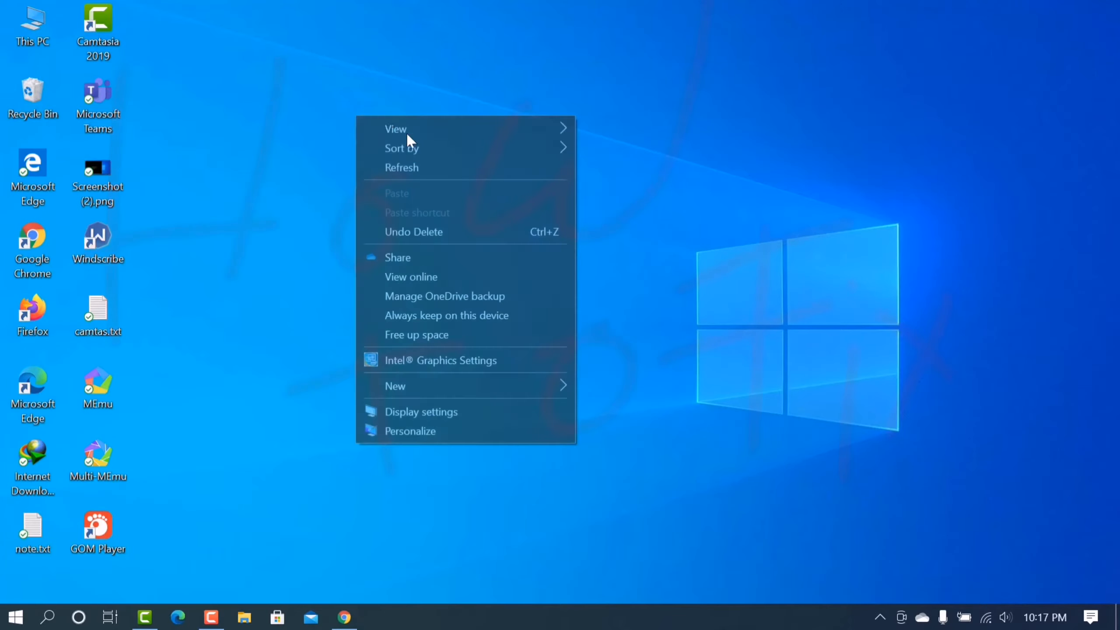
{"action": "left_click", "coordinate": [428, 163]}
{"action": "right_click", "coordinate": [321, 111]}
{"action": "left_click", "coordinate": [395, 161]}
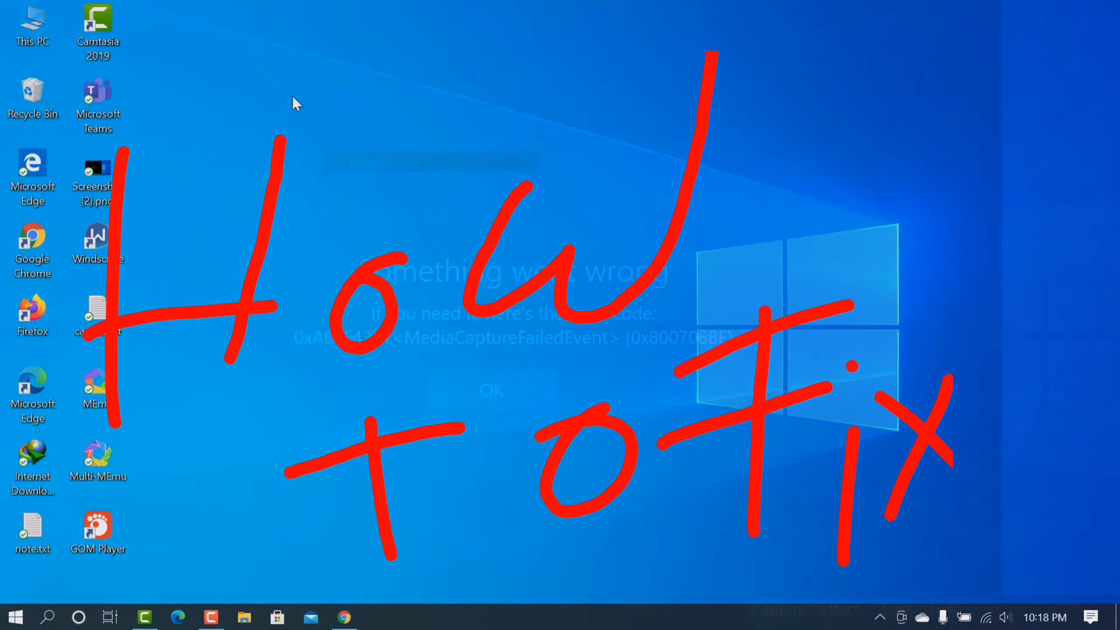
{"action": "right_click", "coordinate": [292, 97]}
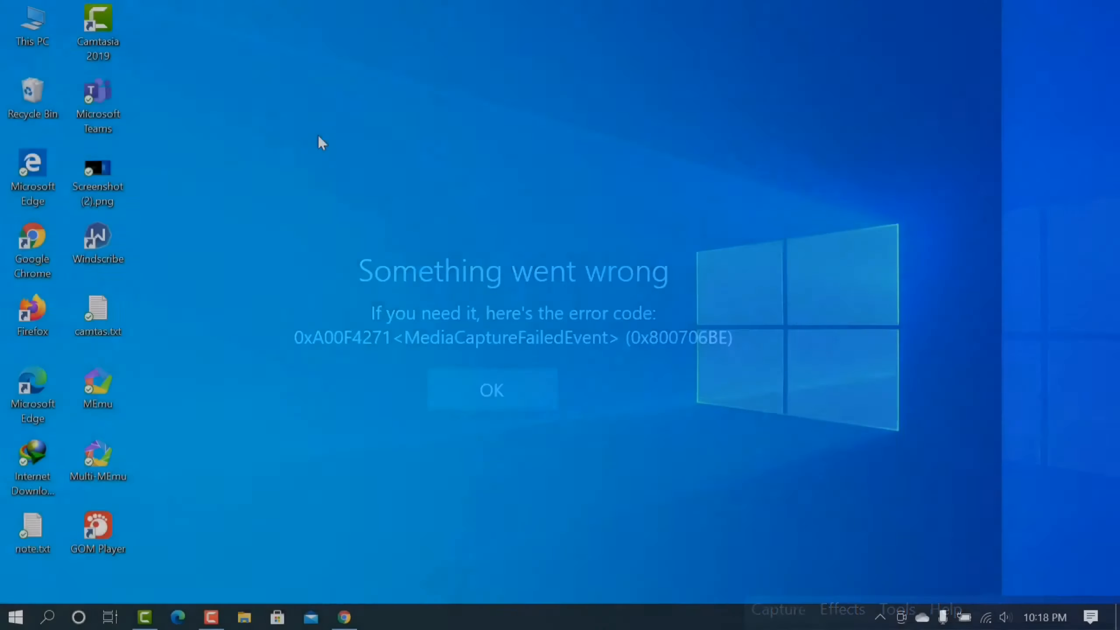
{"action": "right_click", "coordinate": [318, 135]}
{"action": "left_click", "coordinate": [366, 188]}
{"action": "right_click", "coordinate": [262, 163]}
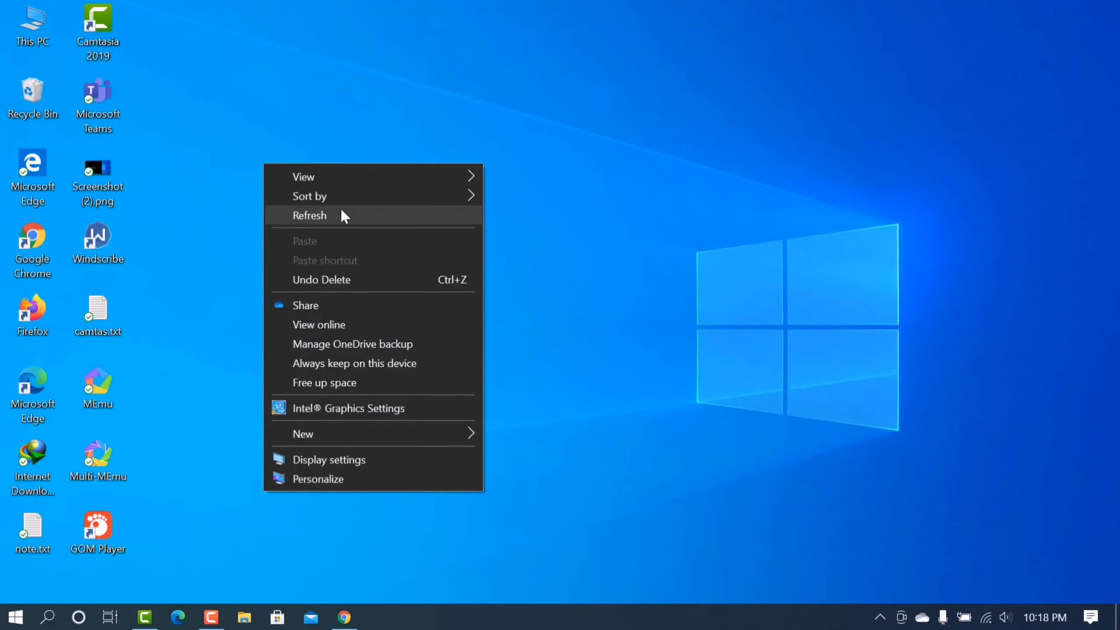
{"action": "left_click", "coordinate": [342, 215]}
{"action": "right_click", "coordinate": [286, 158]}
{"action": "left_click", "coordinate": [354, 207]}
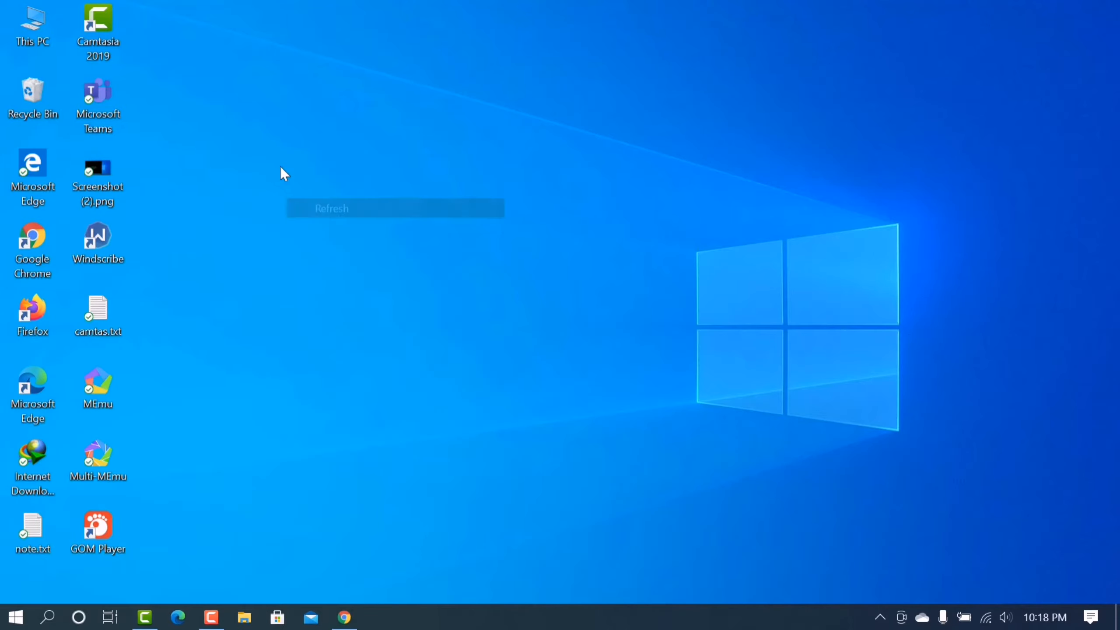
{"action": "right_click", "coordinate": [281, 168]}
{"action": "left_click", "coordinate": [361, 215]}
{"action": "right_click", "coordinate": [287, 181]}
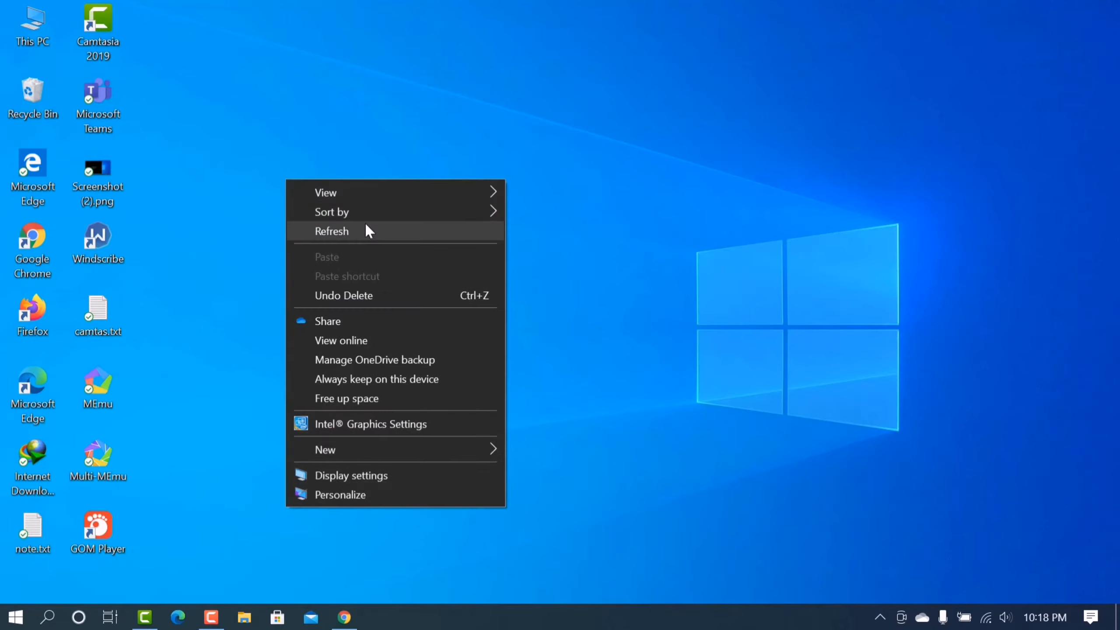
{"action": "left_click", "coordinate": [366, 225]}
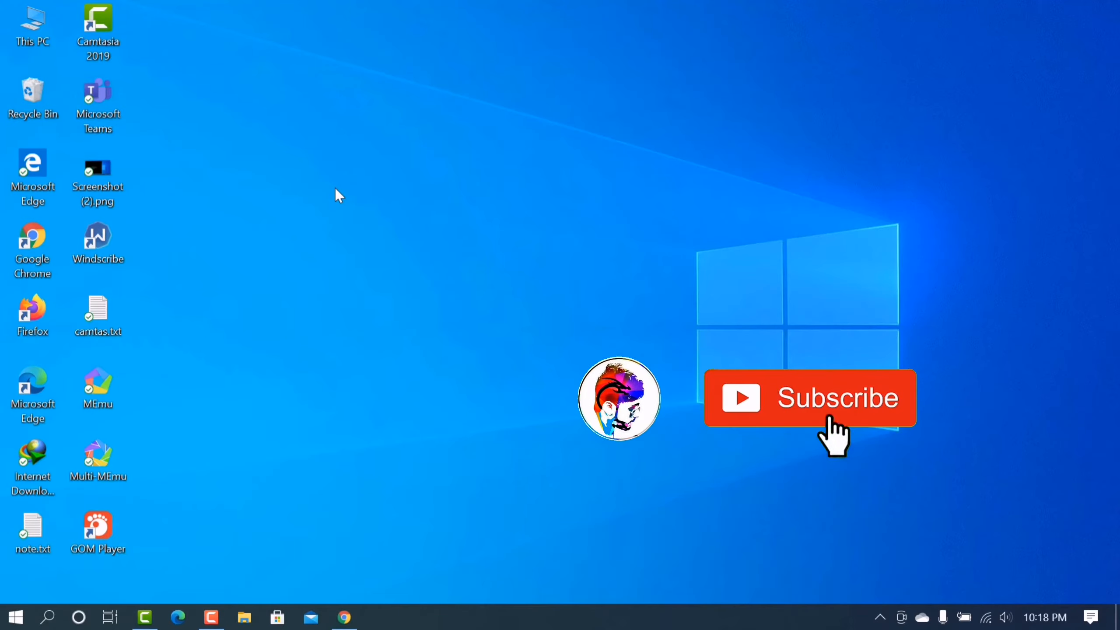
{"action": "right_click", "coordinate": [348, 172]}
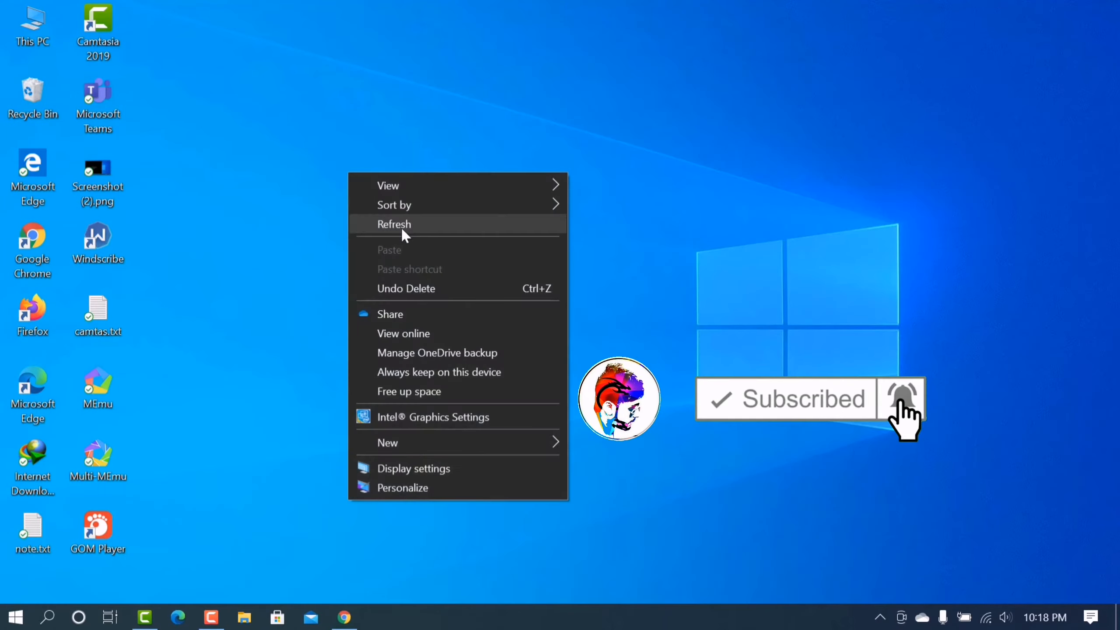
{"action": "left_click", "coordinate": [396, 226]}
{"action": "right_click", "coordinate": [333, 168]}
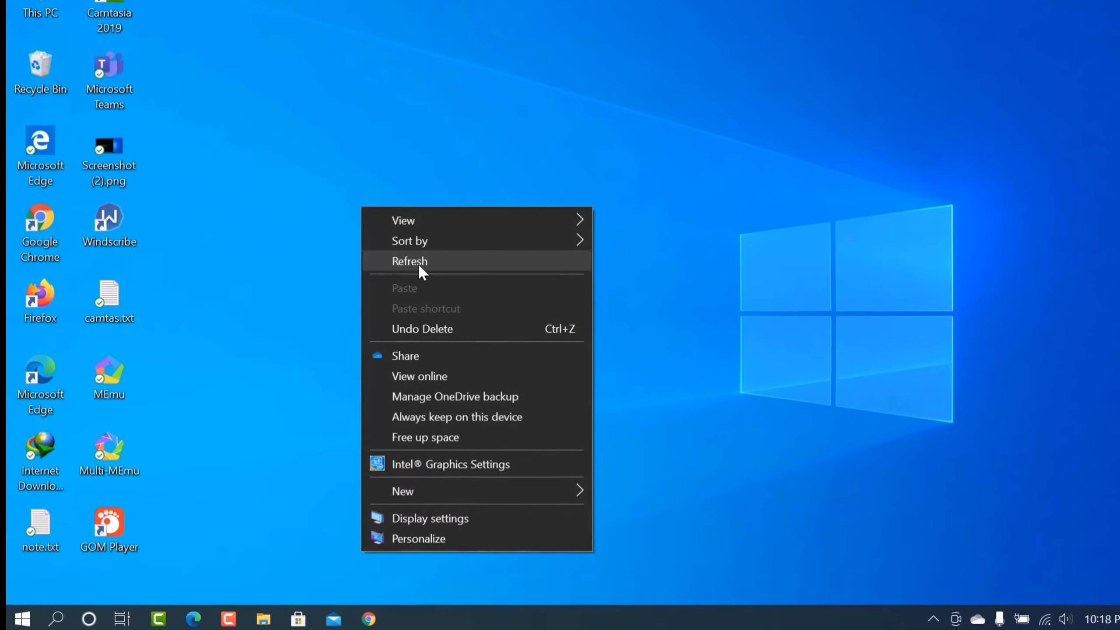
{"action": "left_click", "coordinate": [399, 277]}
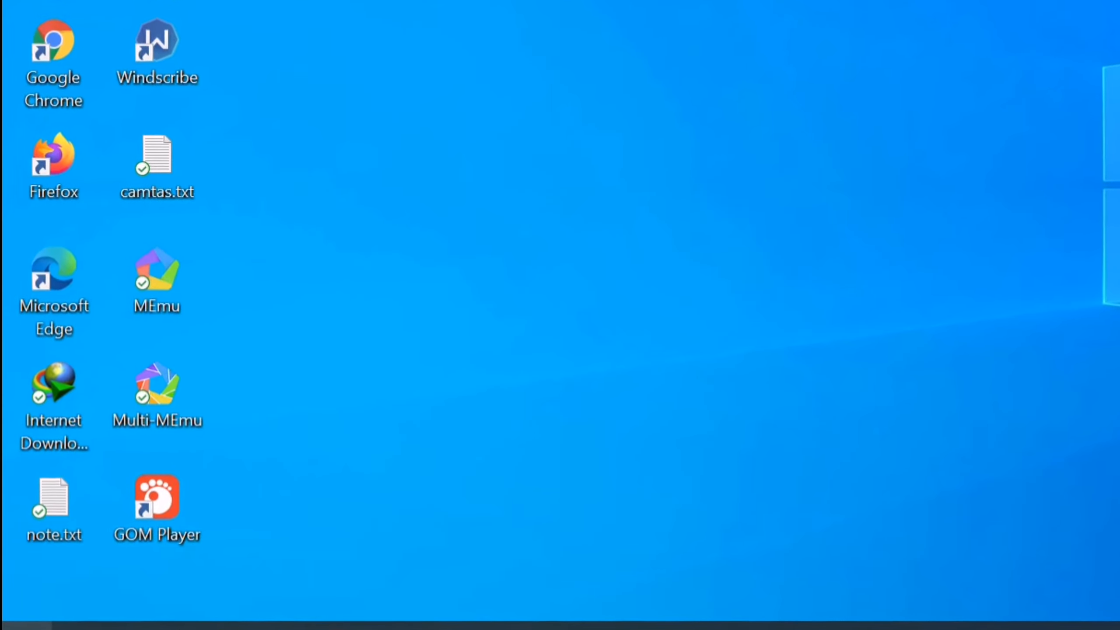
Step: Launch the Registry Editor by running the regedit command
{"action": "right_click", "coordinate": [27, 628]}
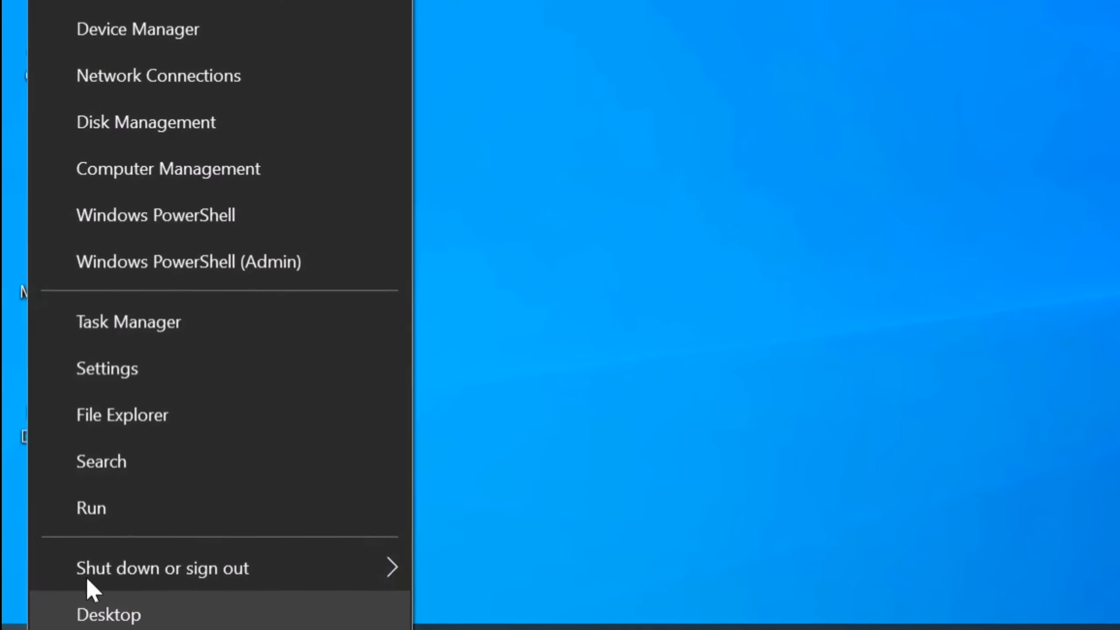
{"action": "left_click", "coordinate": [114, 503]}
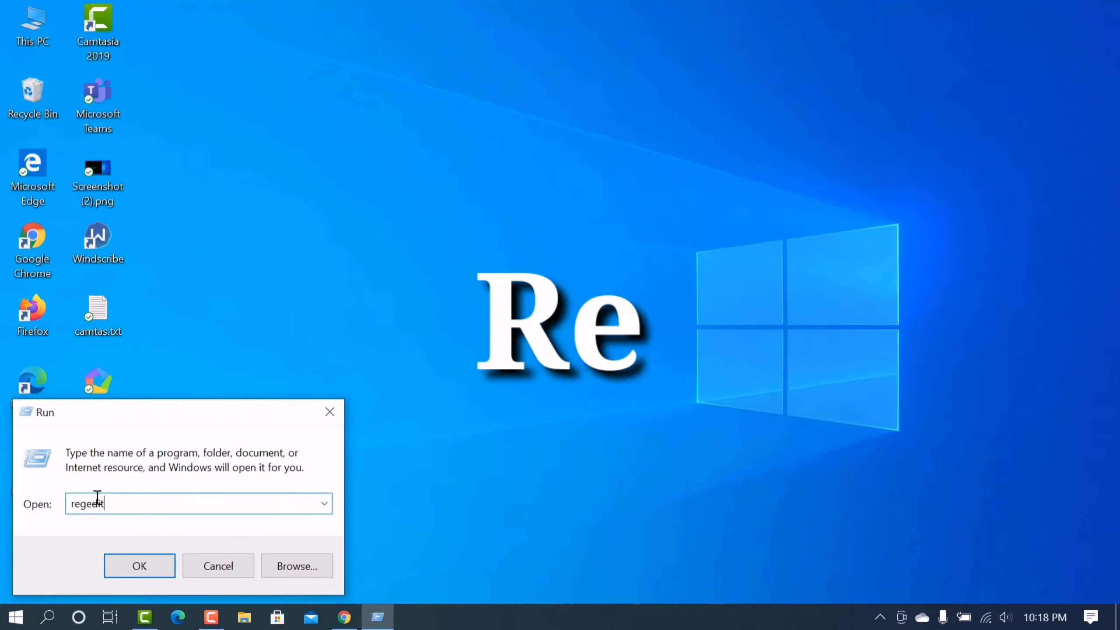
{"action": "left_click", "coordinate": [137, 569]}
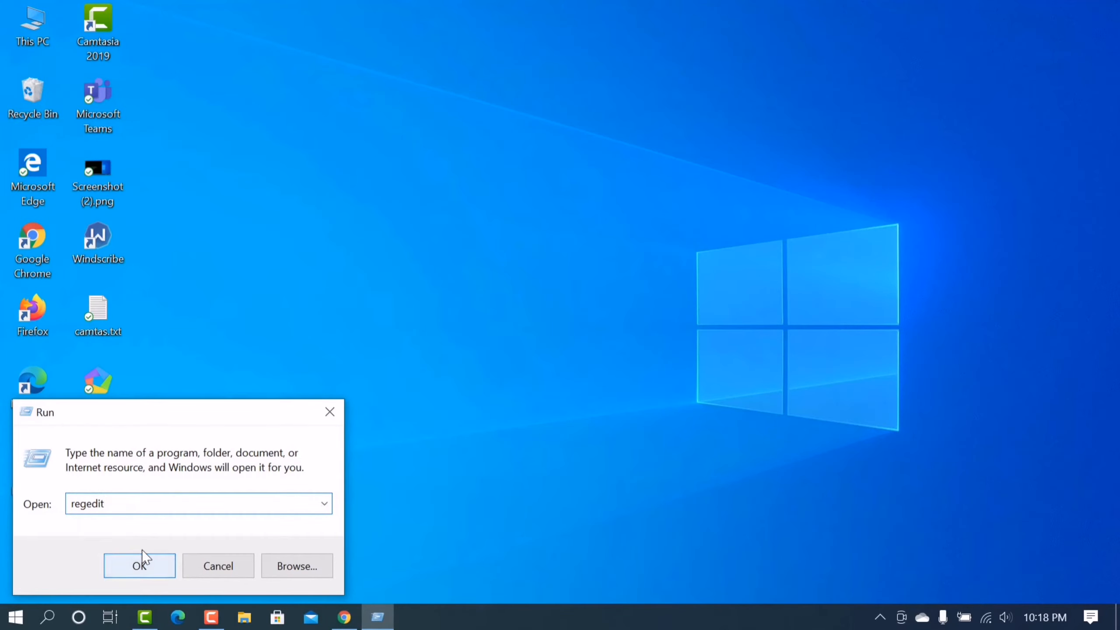
{"action": "left_click", "coordinate": [143, 556]}
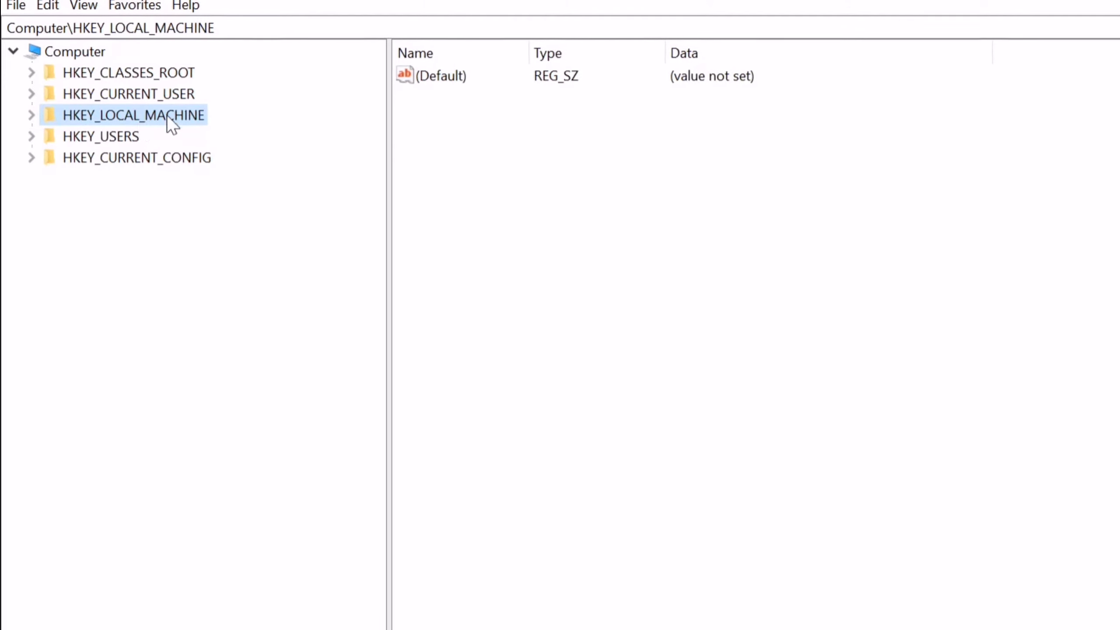
Step: Expand the registry tree through HKEY_LOCAL_MACHINE, SOFTWARE, Microsoft and Windows Media Foundation down to the Platform key
{"action": "left_click", "coordinate": [32, 114]}
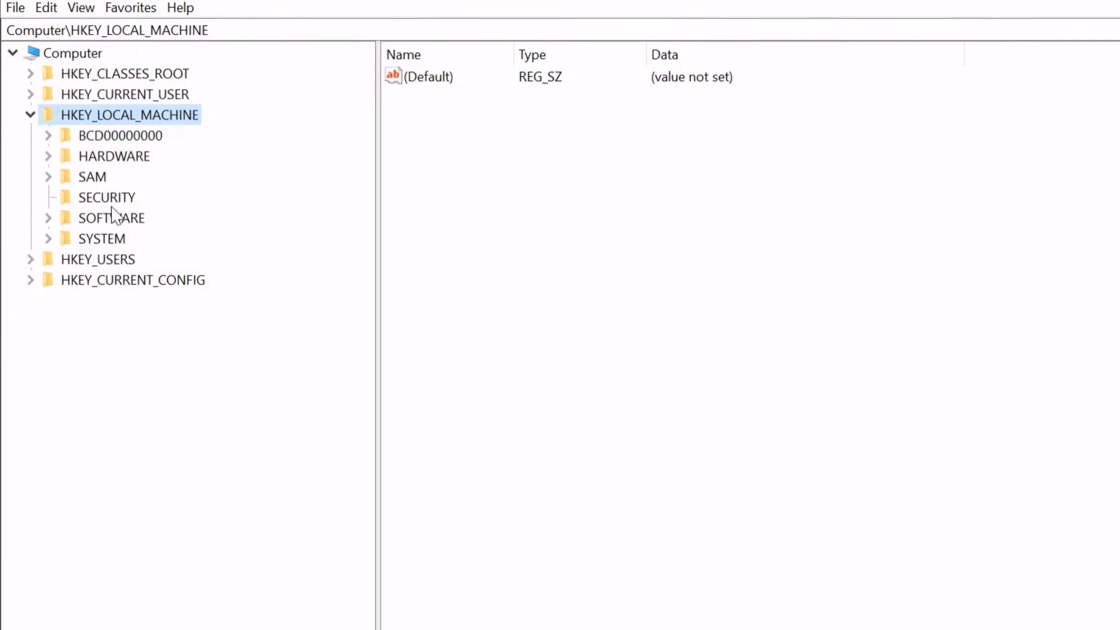
{"action": "left_click", "coordinate": [47, 218]}
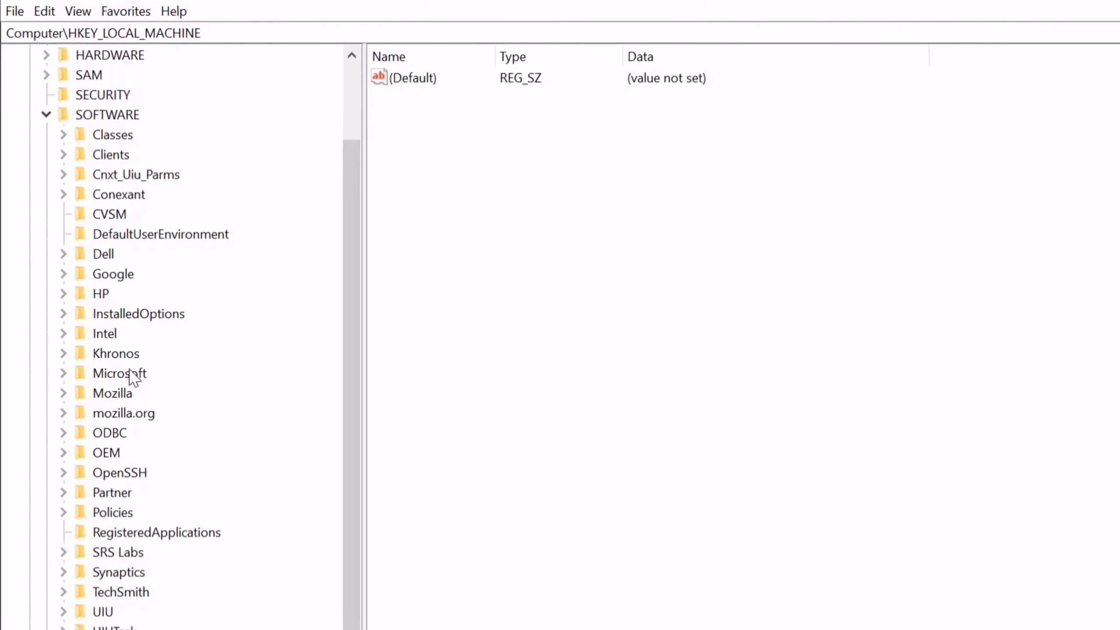
{"action": "left_click", "coordinate": [63, 371]}
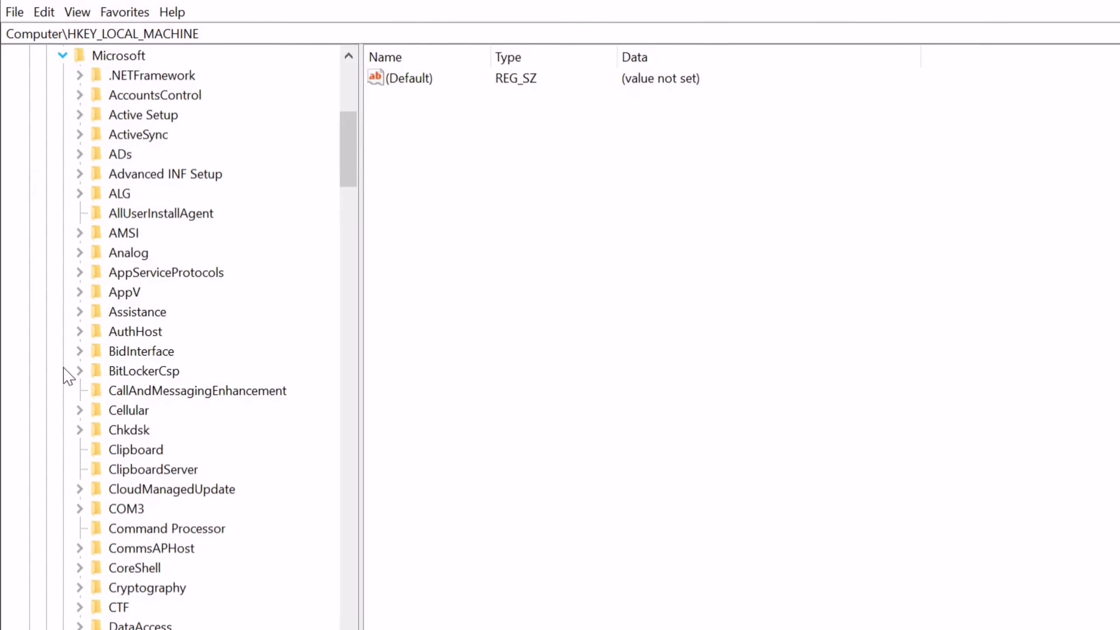
{"action": "left_click_drag", "start_coordinate": [350, 156], "coordinate": [375, 361]}
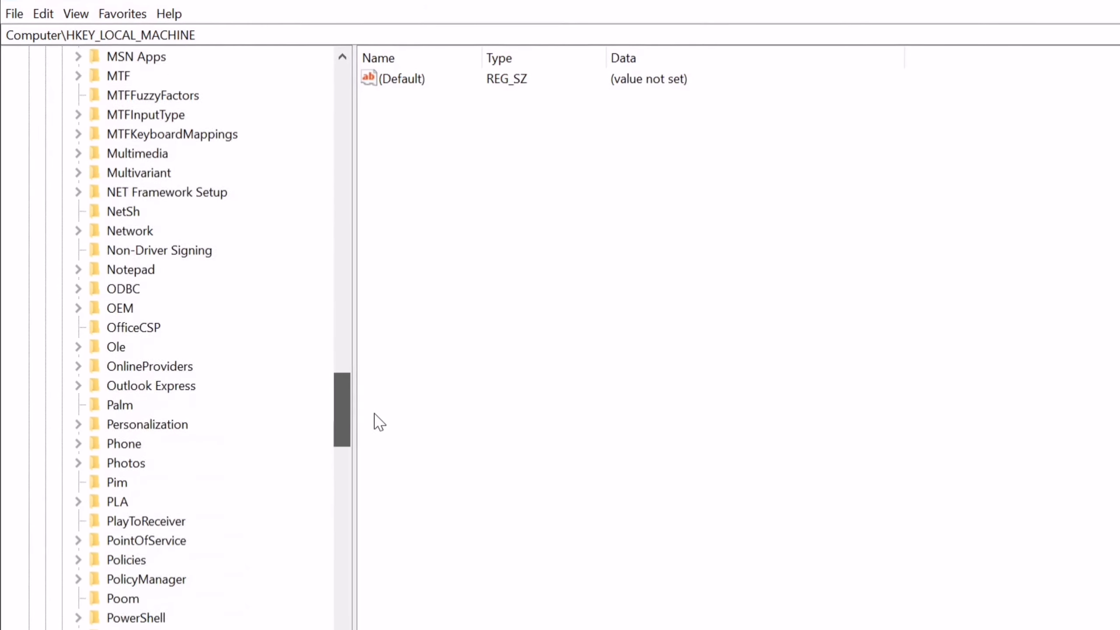
{"action": "left_click_drag", "start_coordinate": [374, 421], "coordinate": [371, 479]}
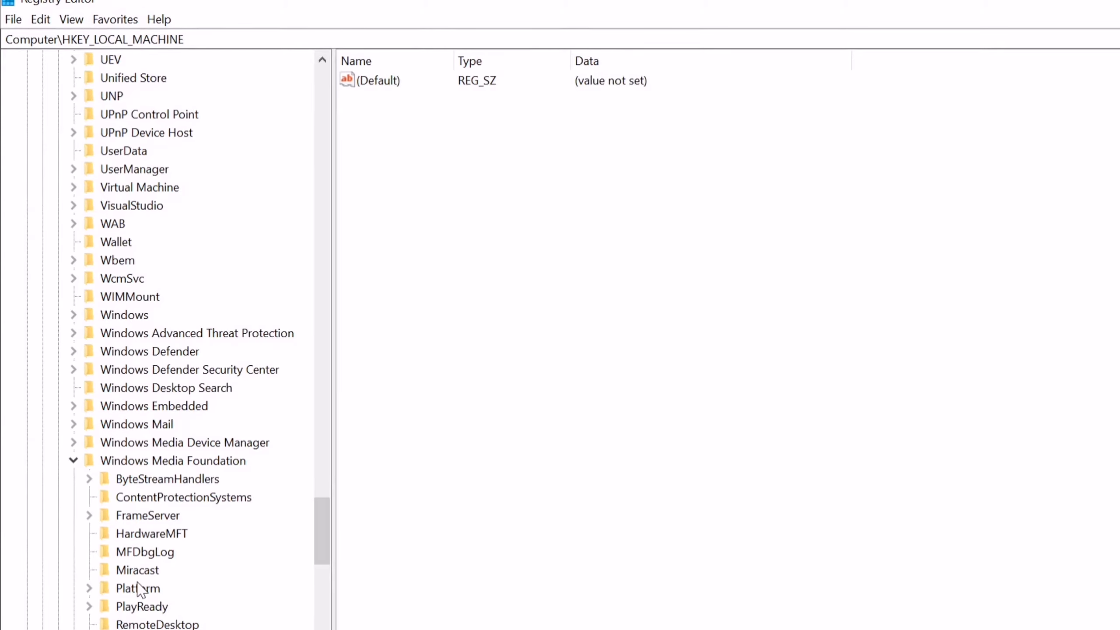
{"action": "left_click", "coordinate": [89, 583]}
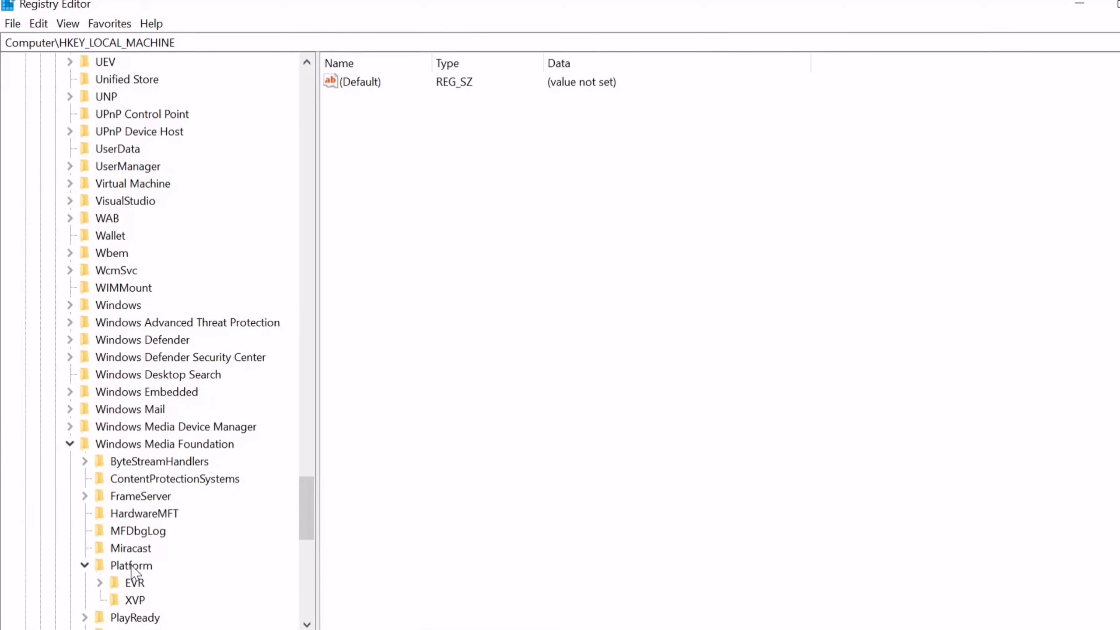
Step: Create a DWORD (32-bit) value named EnableFrameServerMode in the Platform key
{"action": "right_click", "coordinate": [131, 566]}
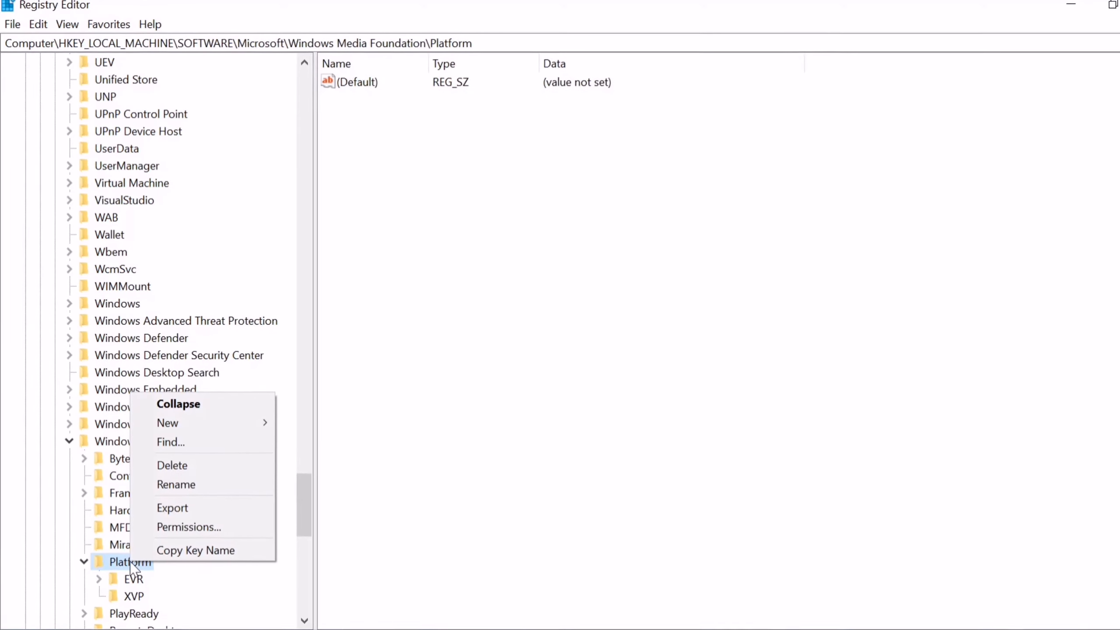
{"action": "mouse_move", "coordinate": [178, 421]}
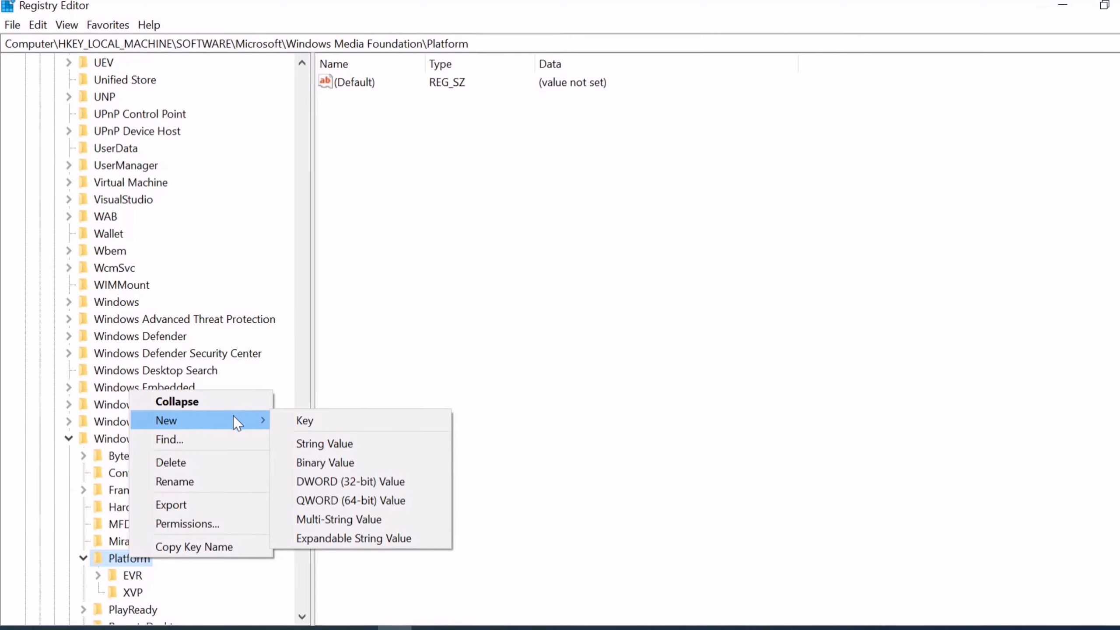
{"action": "left_click", "coordinate": [348, 478]}
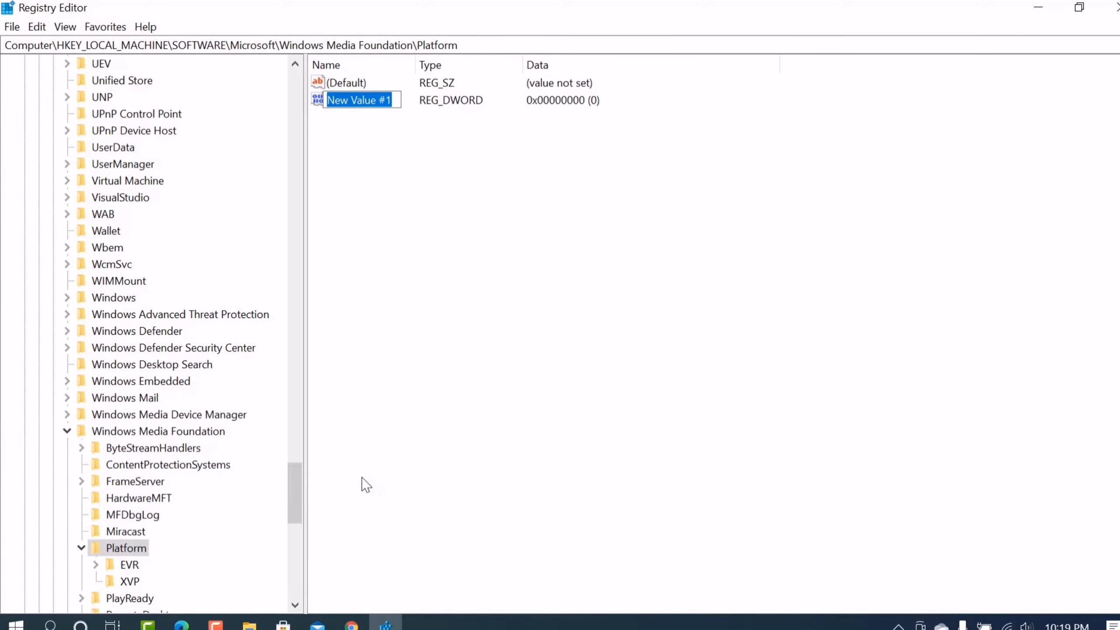
{"action": "left_click", "coordinate": [393, 101]}
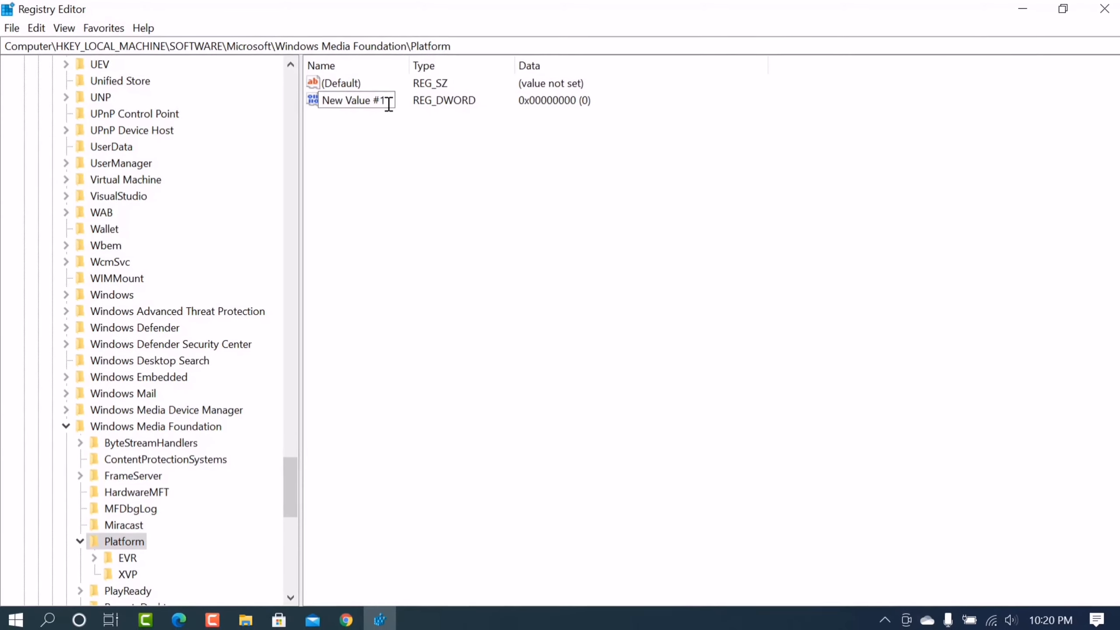
{"action": "key", "text": "BackSpace"}
{"action": "key", "text": "BackSpace"}
{"action": "key", "text": "BackSpace"}
{"action": "key", "text": "BackSpace"}
{"action": "key", "text": "BackSpace"}
{"action": "key", "text": "BackSpace"}
{"action": "key", "text": "BackSpace"}
{"action": "key", "text": "BackSpace"}
{"action": "key", "text": "BackSpace"}
{"action": "key", "text": "BackSpace"}
{"action": "key", "text": "BackSpace"}
{"action": "key", "text": "BackSpace"}
{"action": "right_click", "coordinate": [342, 96]}
{"action": "left_click", "coordinate": [385, 163]}
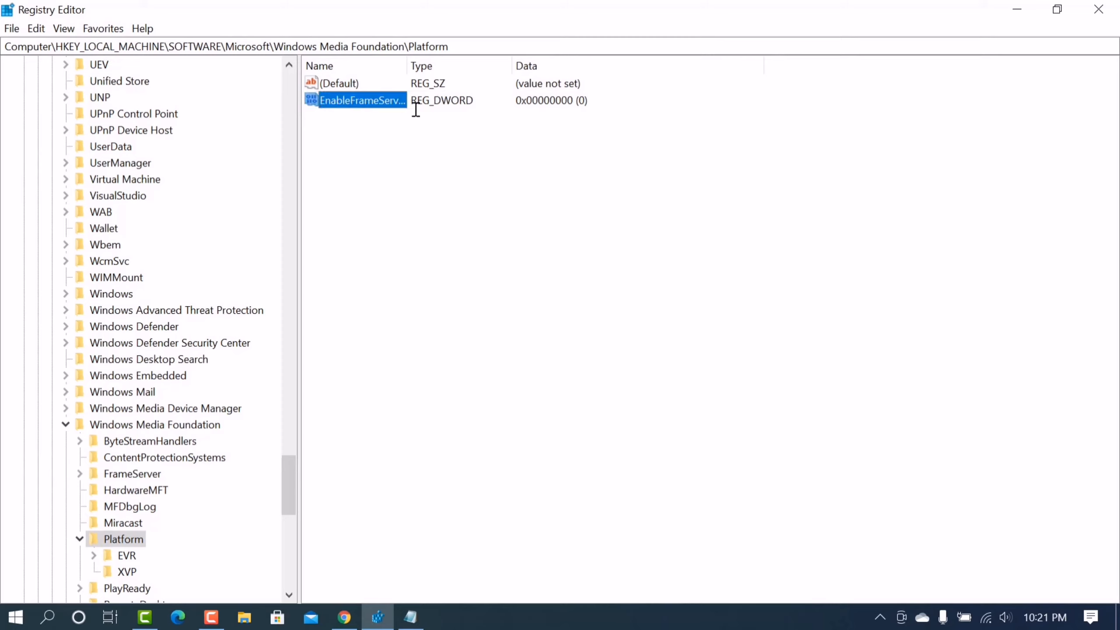
Step: Accept 0 in hexadecimal as the value data of EnableFrameServerMode and close the Registry Editor
{"action": "double_click", "coordinate": [383, 103]}
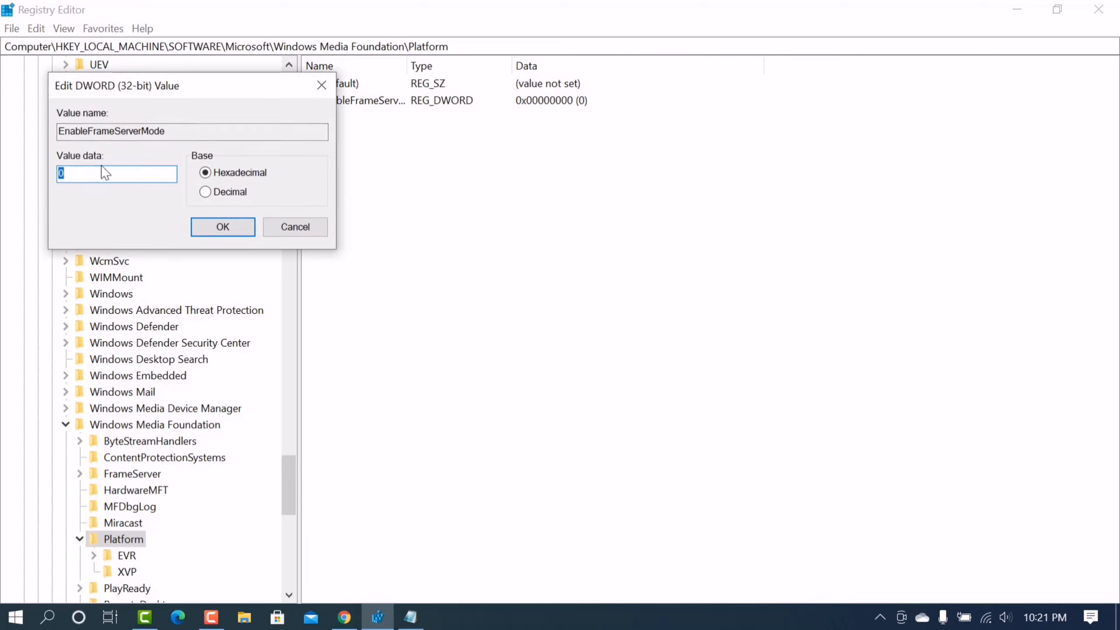
{"action": "left_click", "coordinate": [236, 228]}
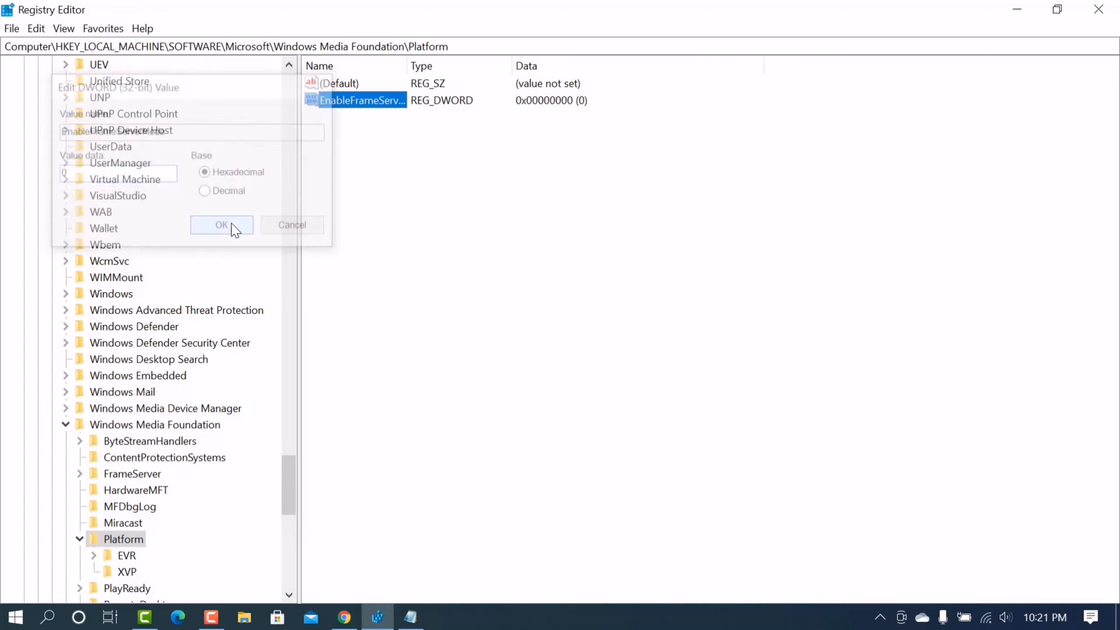
{"action": "left_click", "coordinate": [1082, 9]}
{"action": "right_click", "coordinate": [570, 91]}
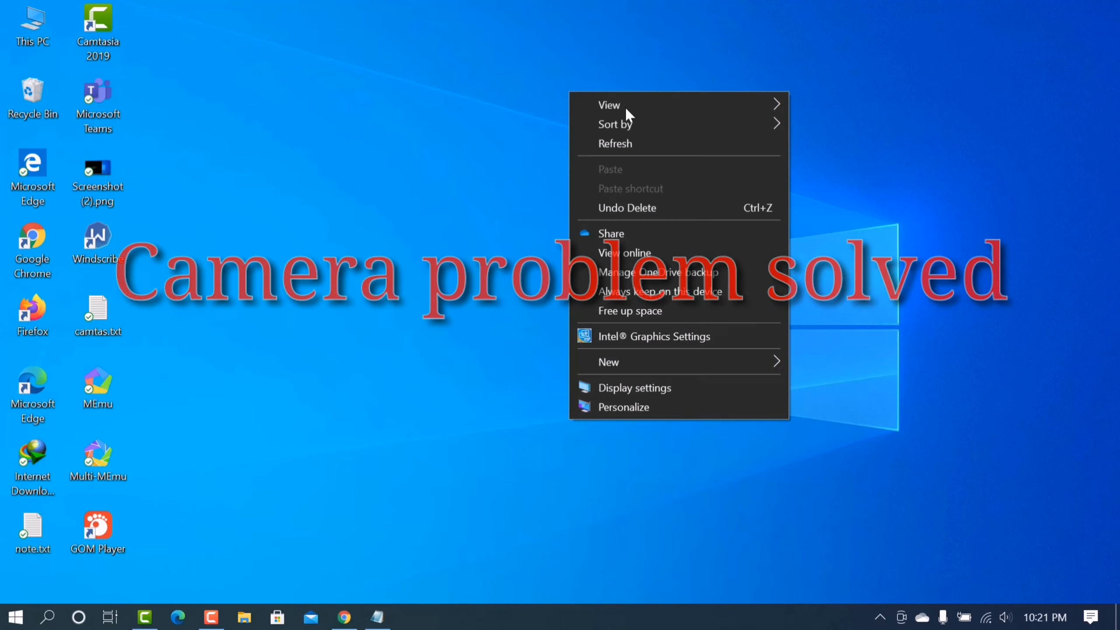
{"action": "left_click", "coordinate": [635, 137]}
{"action": "right_click", "coordinate": [418, 115]}
{"action": "left_click", "coordinate": [469, 165]}
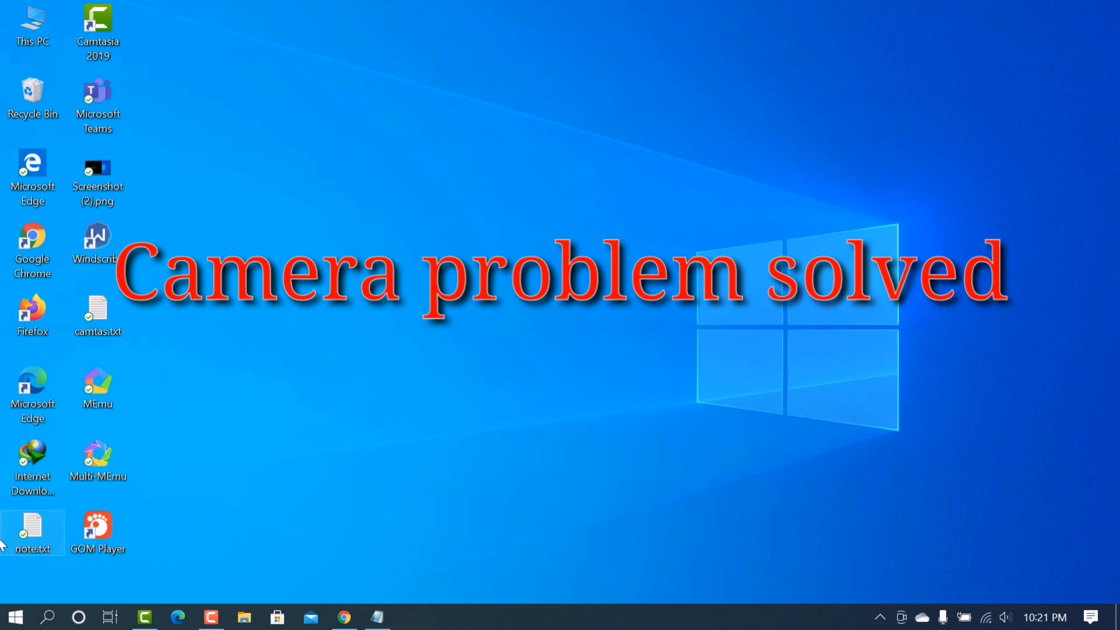
Step: Open the Camera app to check whether the webcam shows a live picture
{"action": "left_click", "coordinate": [20, 624]}
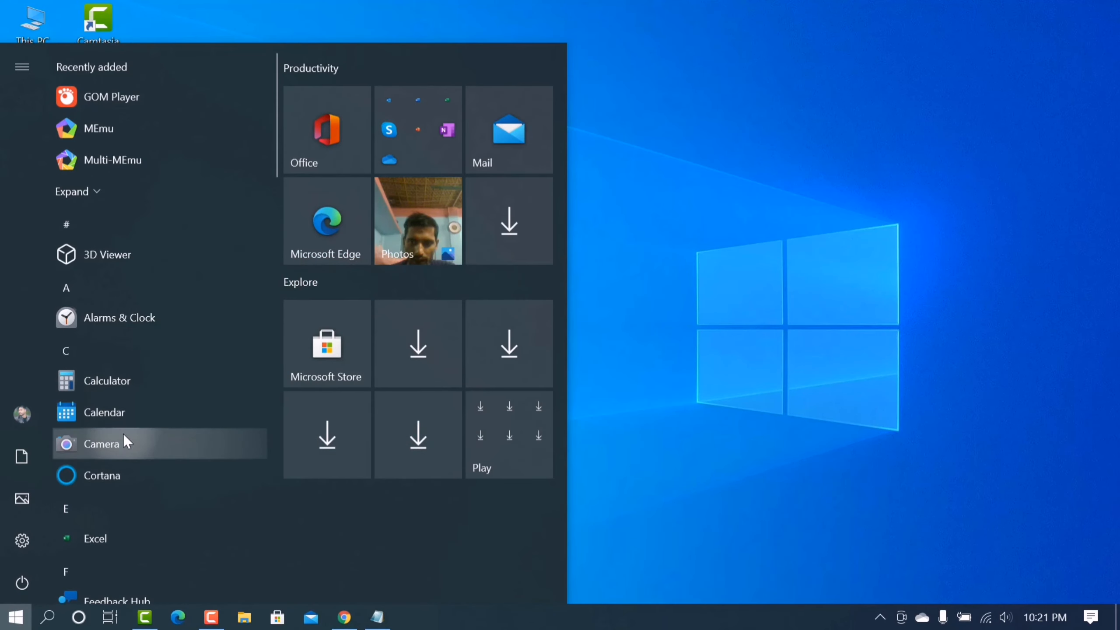
{"action": "left_click", "coordinate": [102, 443]}
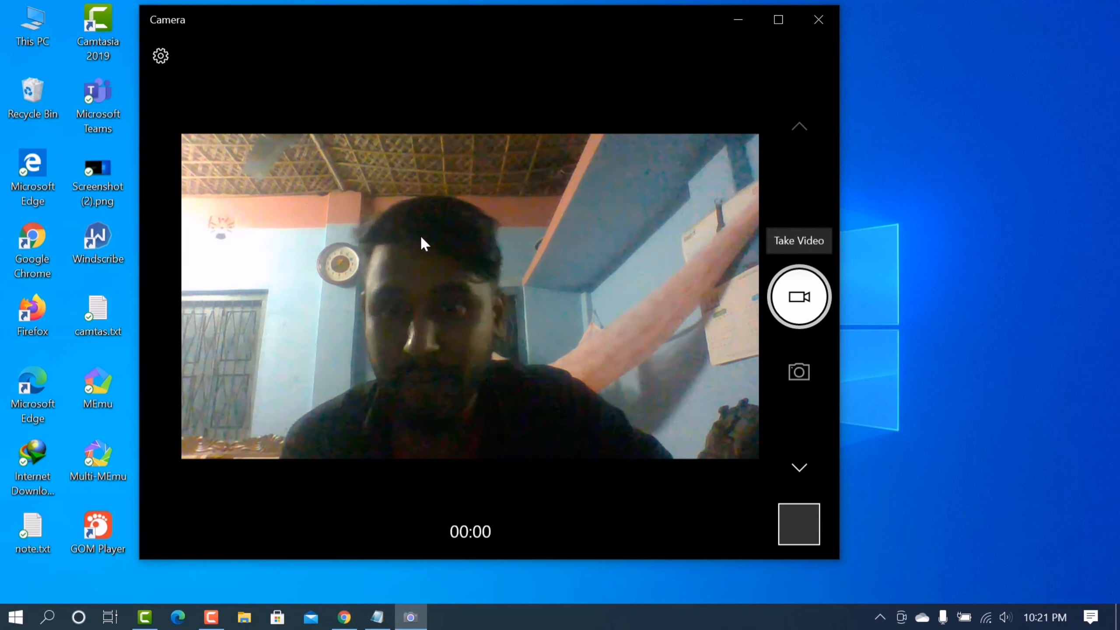
{"action": "right_click", "coordinate": [929, 102]}
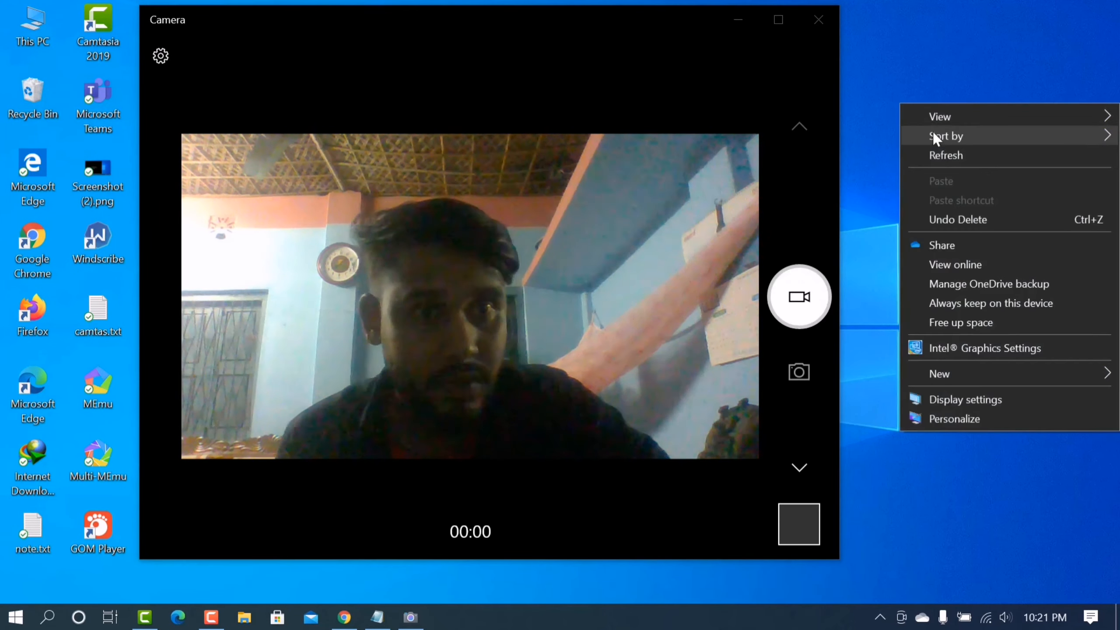
{"action": "left_click", "coordinate": [948, 154]}
{"action": "right_click", "coordinate": [927, 69]}
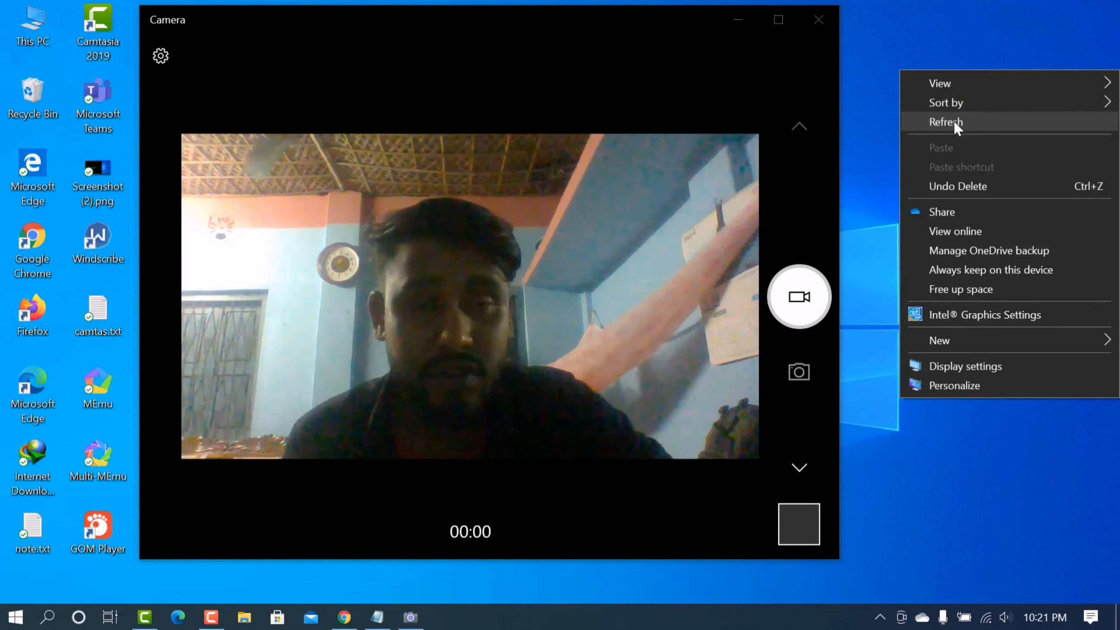
{"action": "left_click", "coordinate": [954, 121]}
{"action": "right_click", "coordinate": [881, 21]}
{"action": "left_click", "coordinate": [912, 67]}
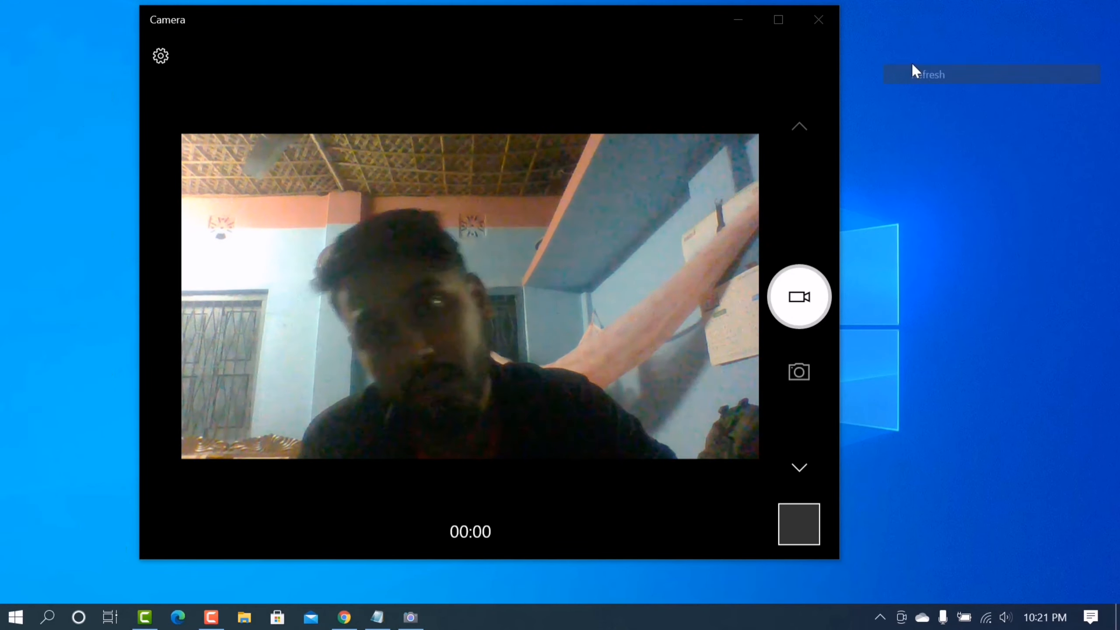
{"action": "right_click", "coordinate": [926, 19]}
{"action": "left_click", "coordinate": [934, 69]}
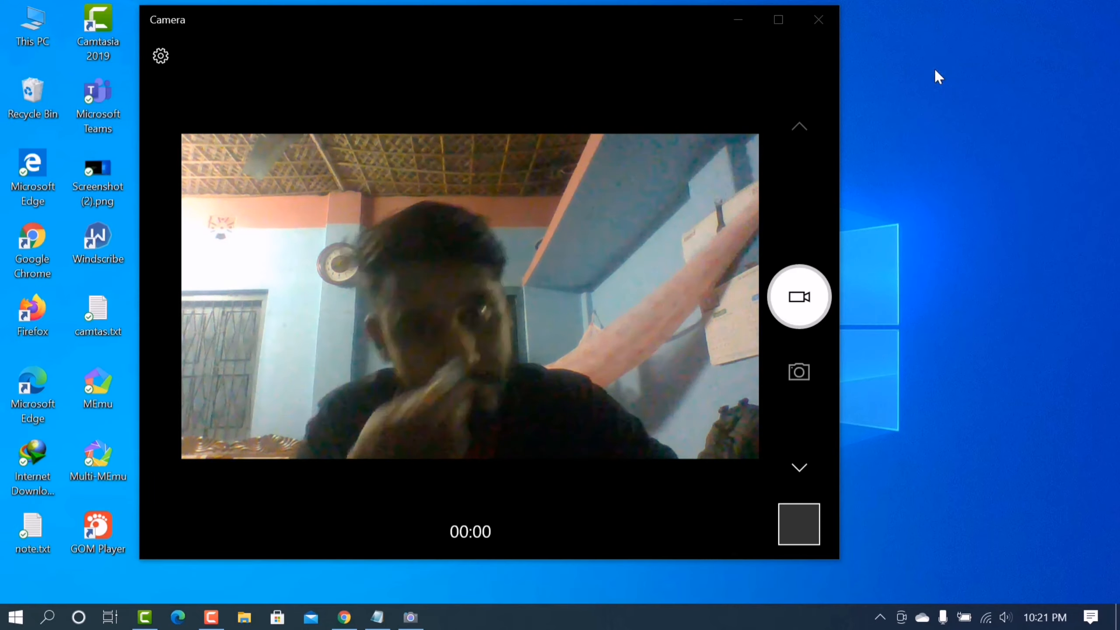
Step: Close the Camera app and refresh the desktop
{"action": "left_click", "coordinate": [818, 20]}
{"action": "right_click", "coordinate": [583, 101]}
{"action": "left_click", "coordinate": [621, 150]}
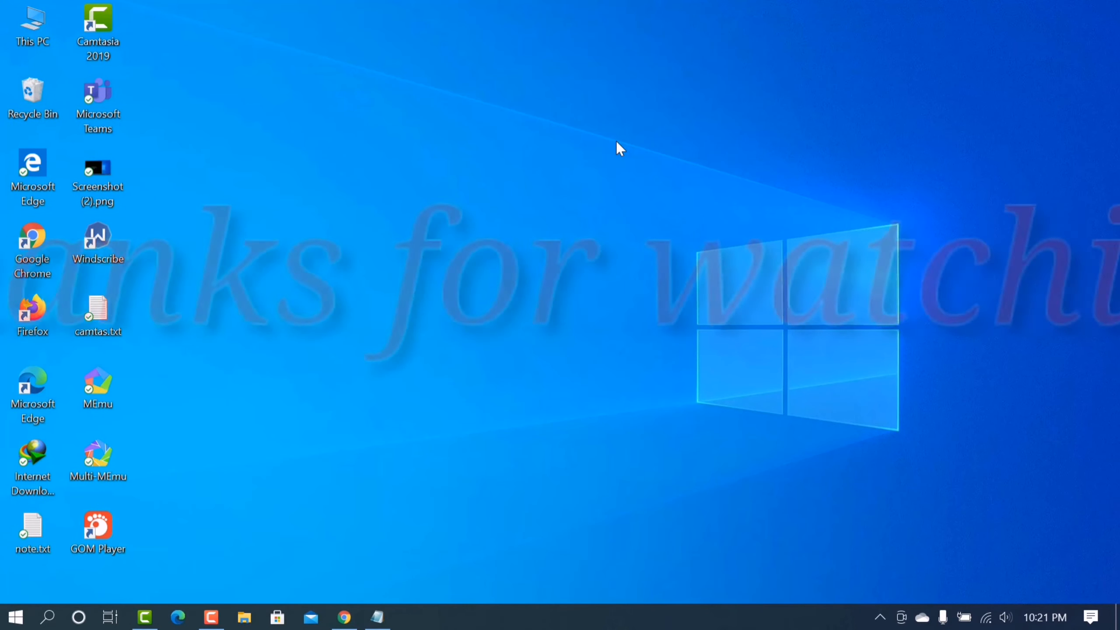